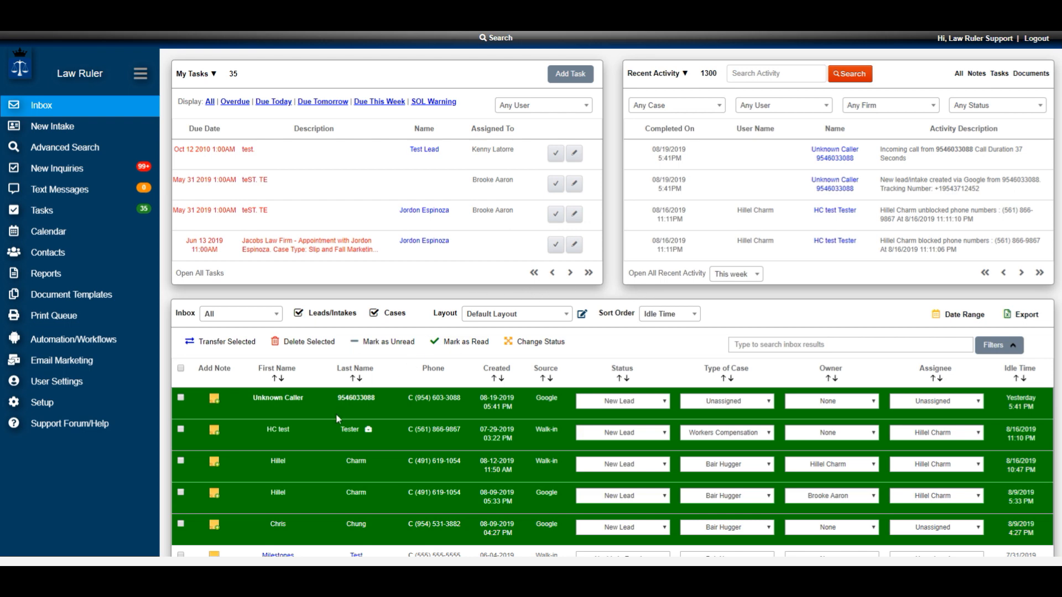
# - Open the HC test case from the inbox and try to mark its Intake Details milestone as completed
pyautogui.click(352, 433)
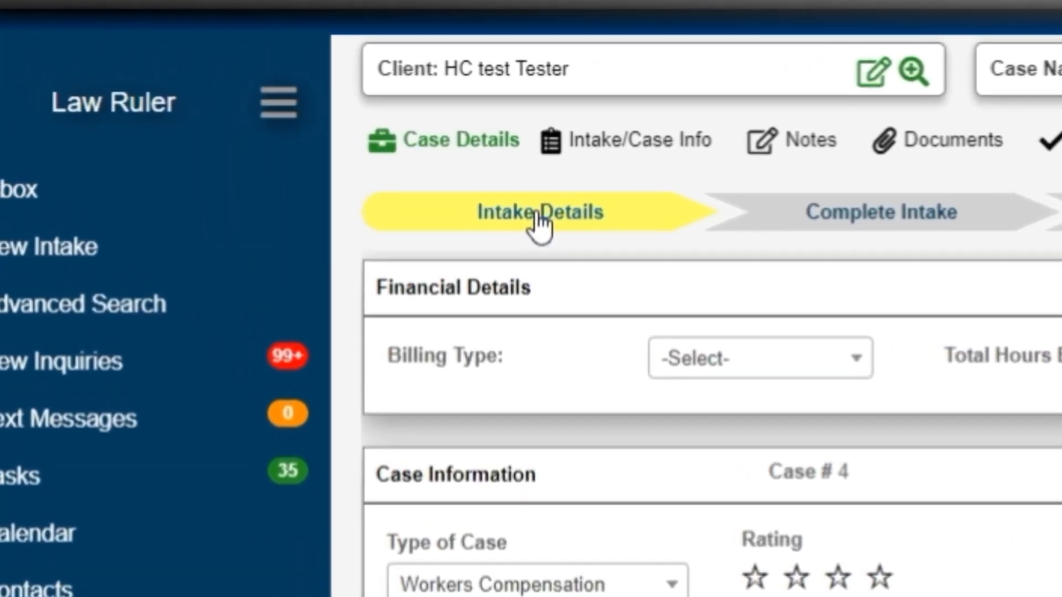
pyautogui.click(427, 176)
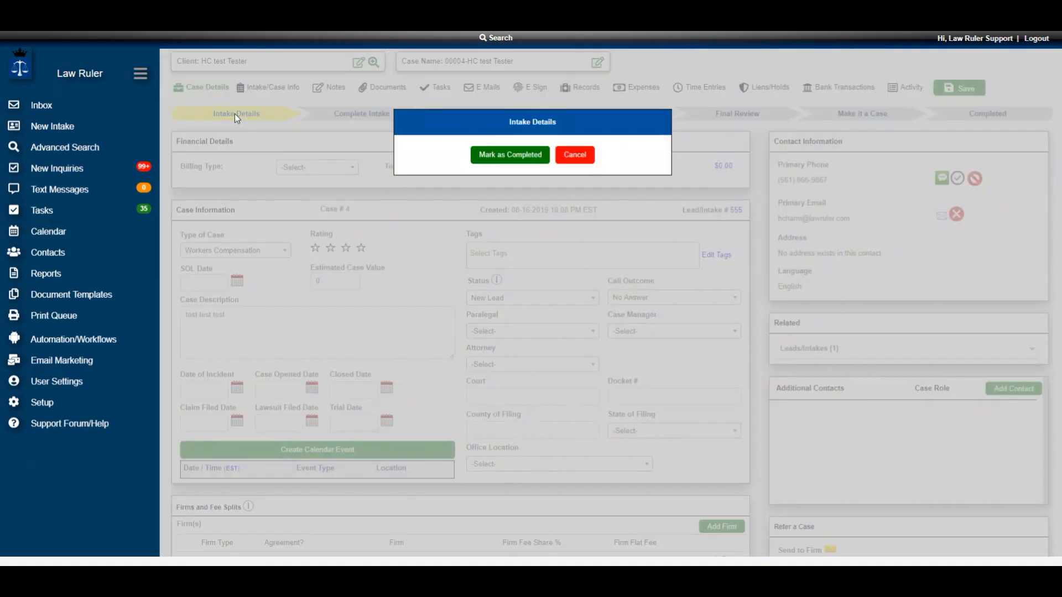
pyautogui.click(518, 161)
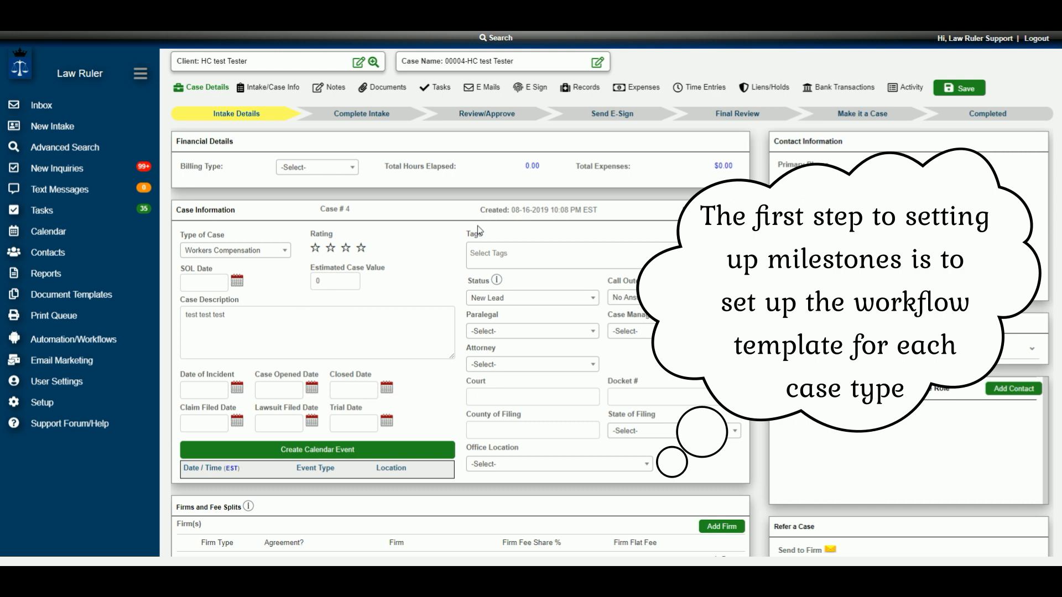
# - Open the milestone template of the Bair Hugger case type in the setup and look at the form for adding a milestone
pyautogui.click(45, 406)
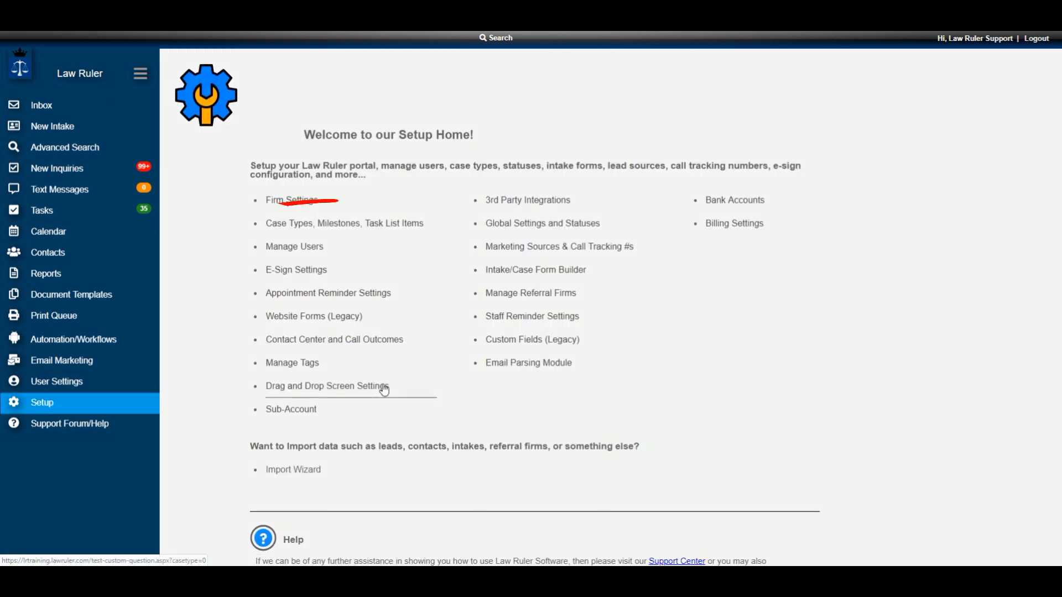
pyautogui.click(342, 226)
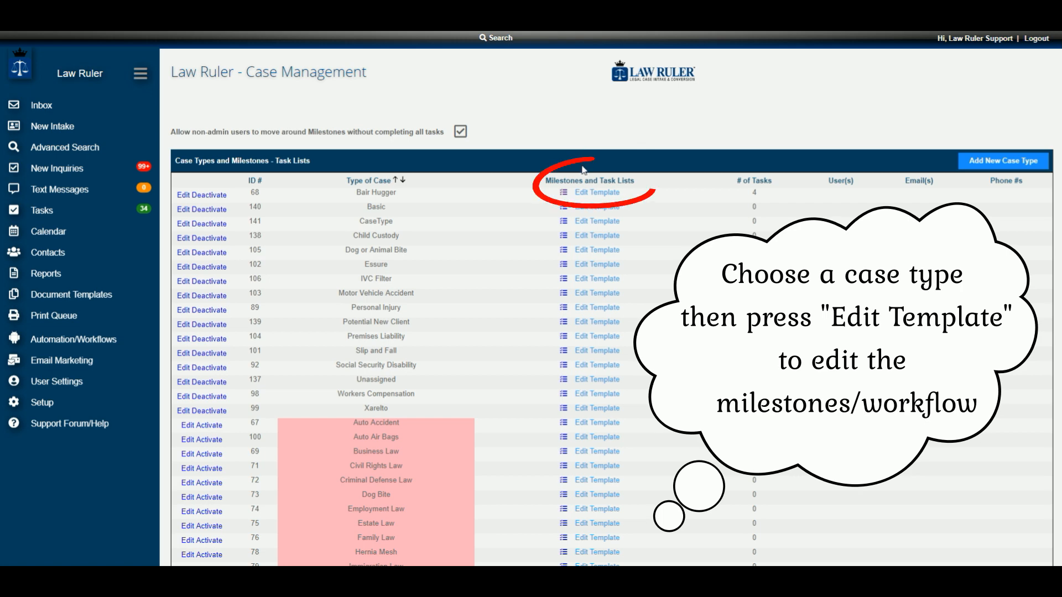
pyautogui.click(597, 194)
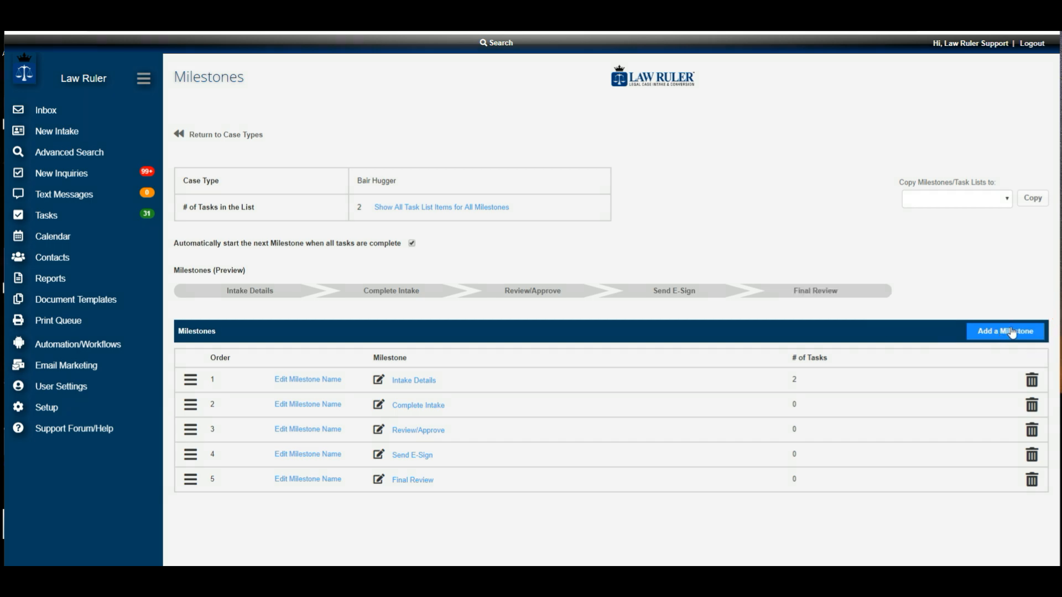
pyautogui.click(985, 332)
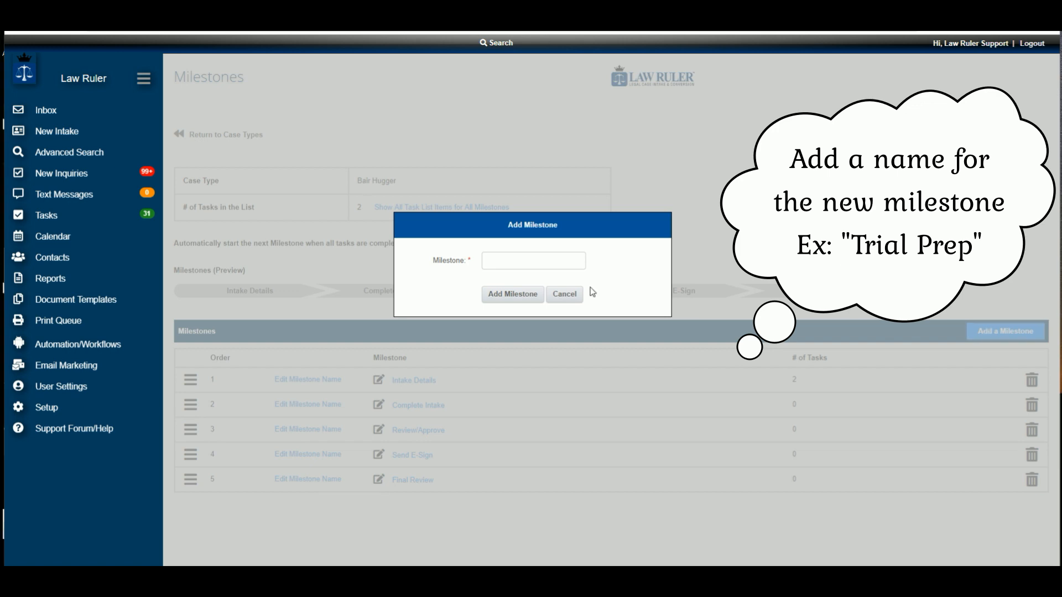
pyautogui.click(577, 294)
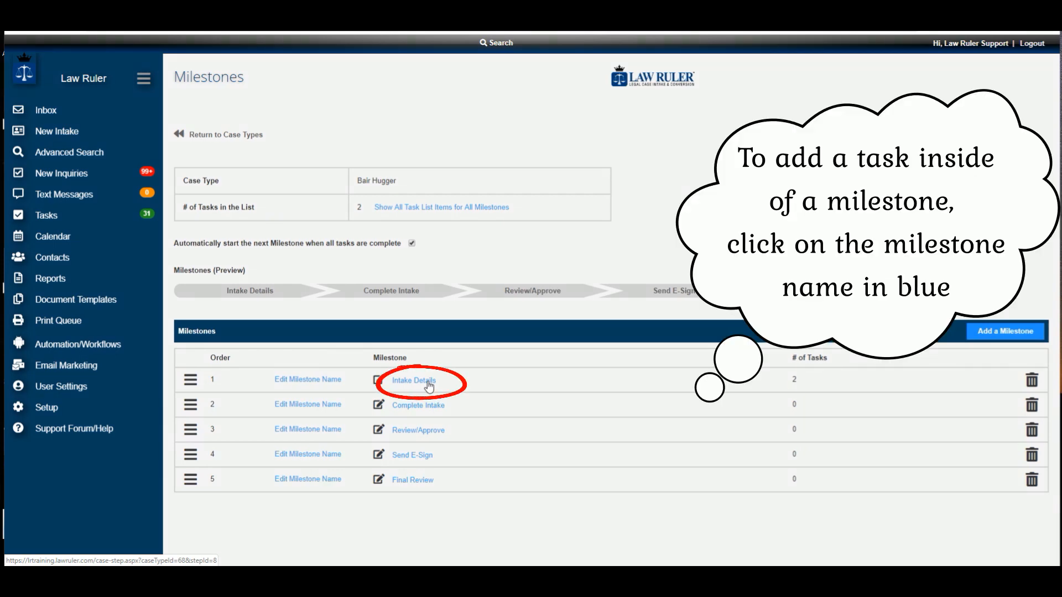
# - Start a new task in the Intake Details milestone, named SOL Task and due 2 business days after its trigger
pyautogui.click(430, 387)
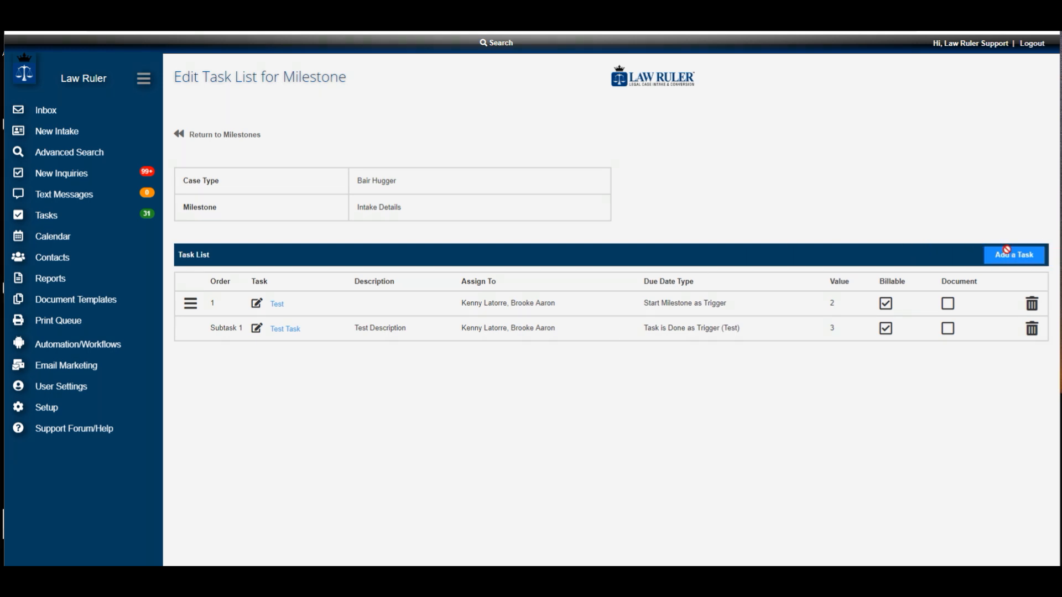
pyautogui.click(1009, 254)
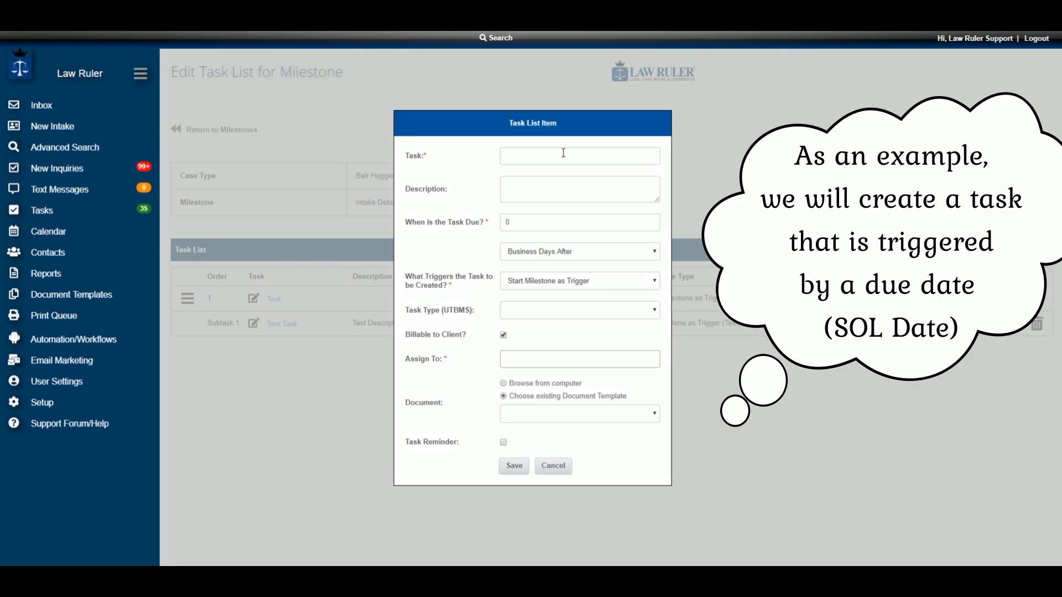
pyautogui.click(560, 155)
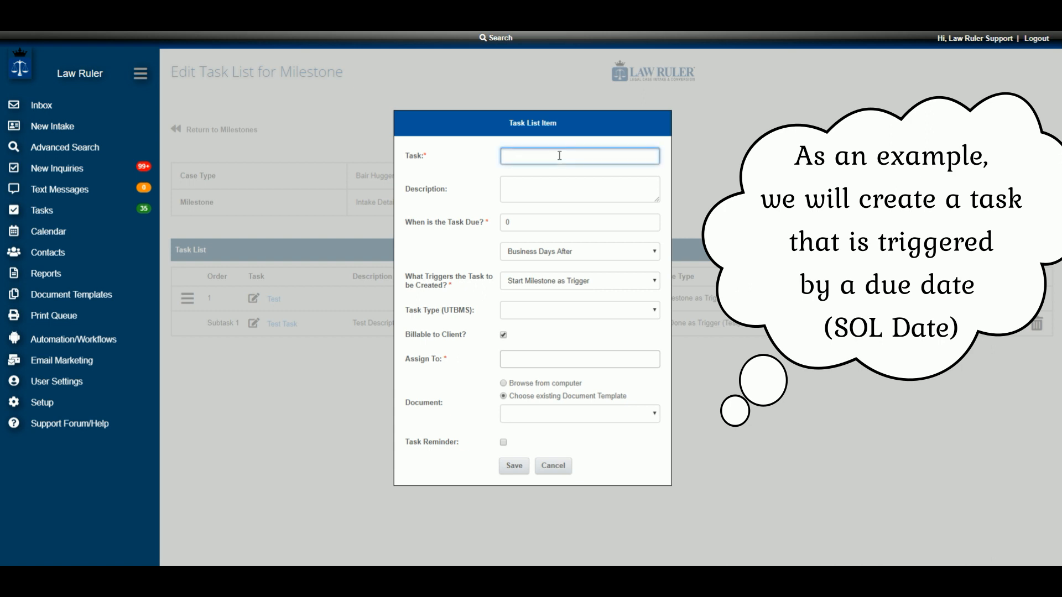
pyautogui.write('SOL T')
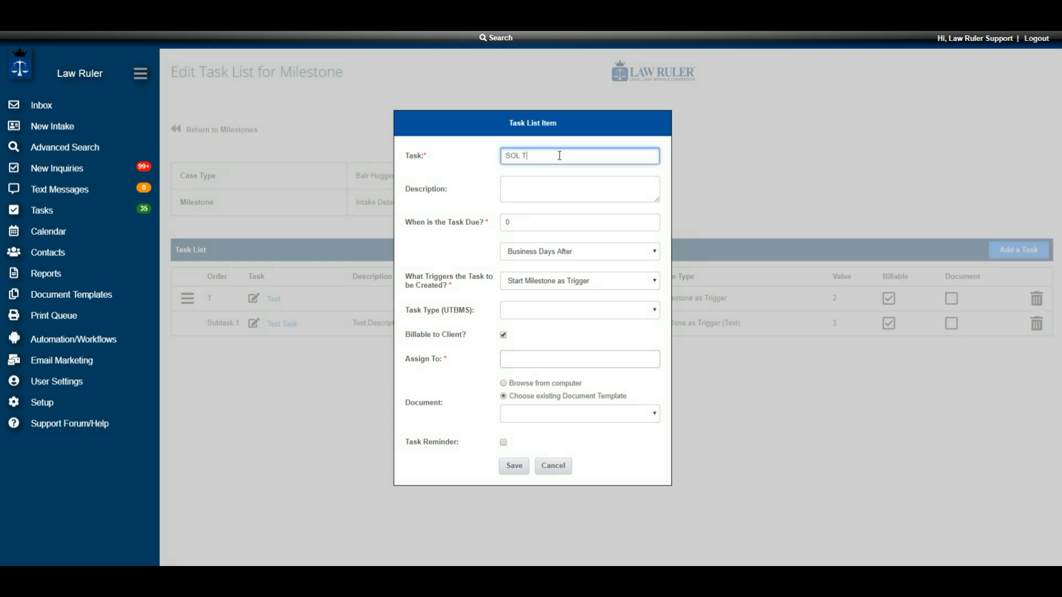
pyautogui.write('ask')
pyautogui.click(650, 221)
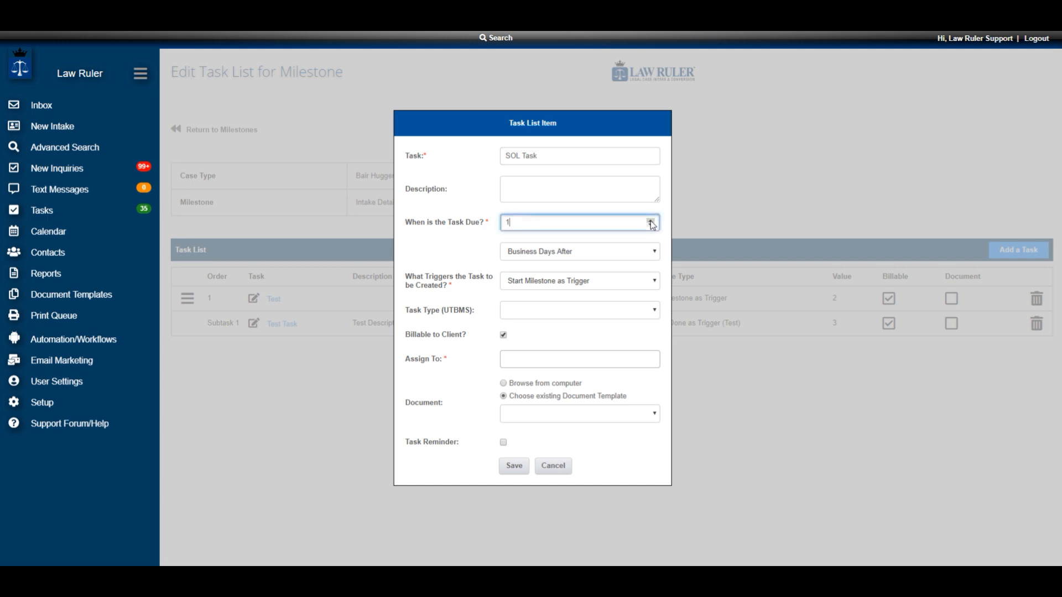
# - Make the SOL Date field the task's trigger, assign it to the first listed user and save it
pyautogui.click(546, 284)
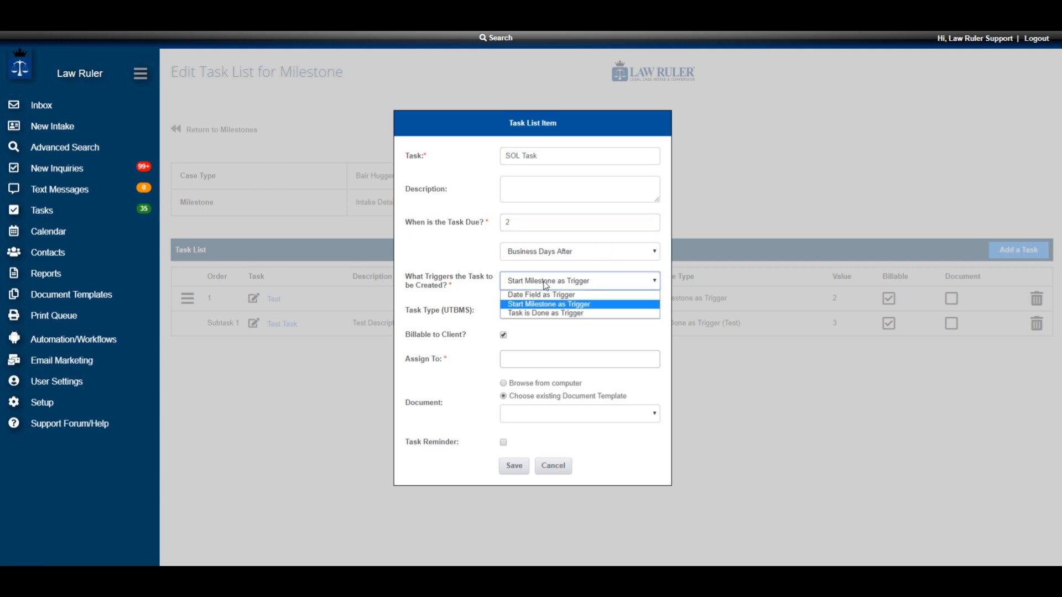
pyautogui.click(576, 296)
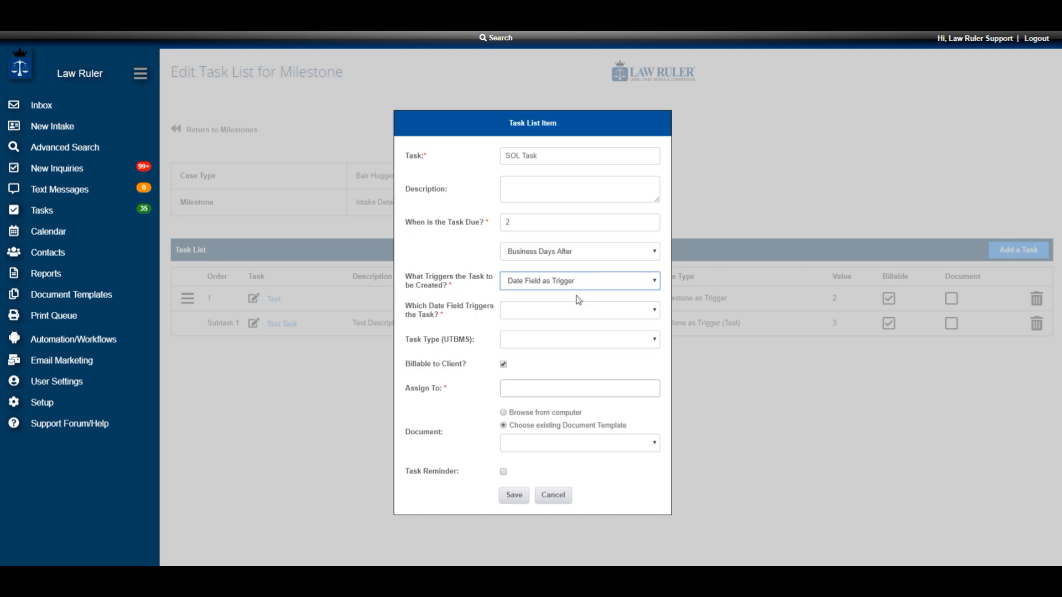
pyautogui.click(650, 311)
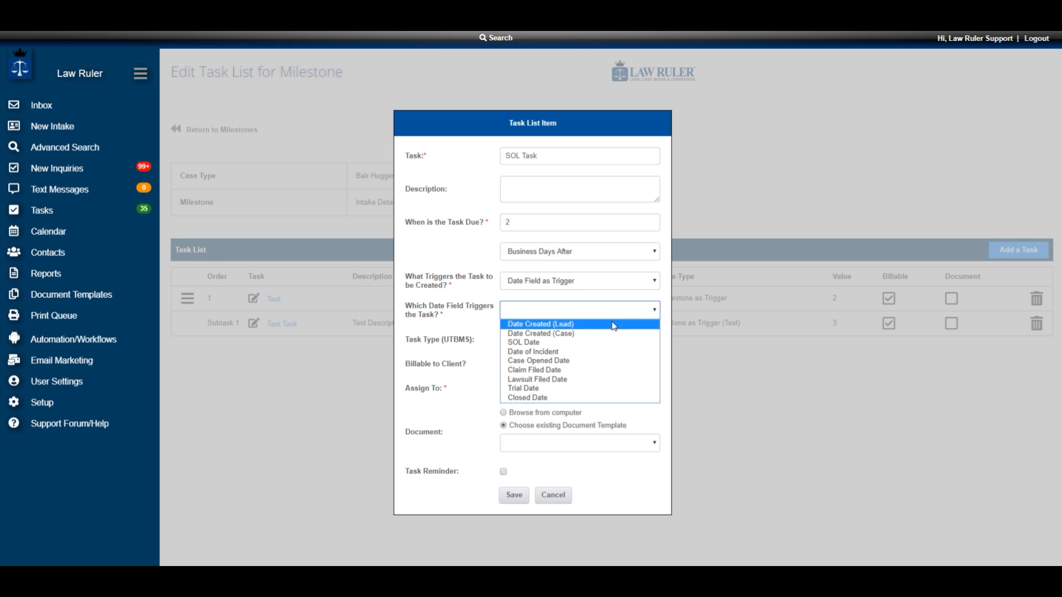
pyautogui.click(521, 343)
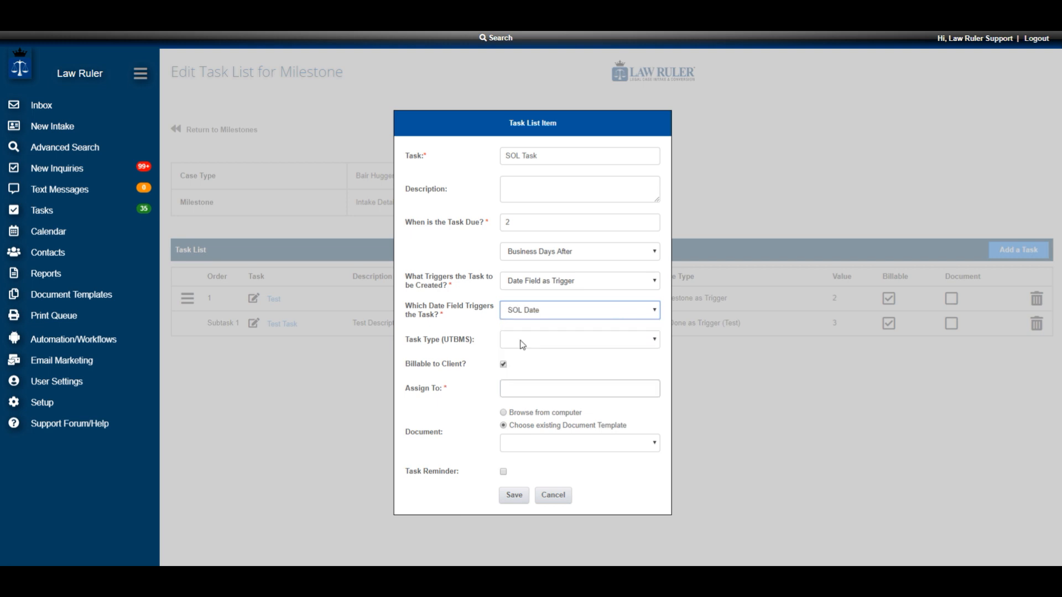
pyautogui.click(532, 387)
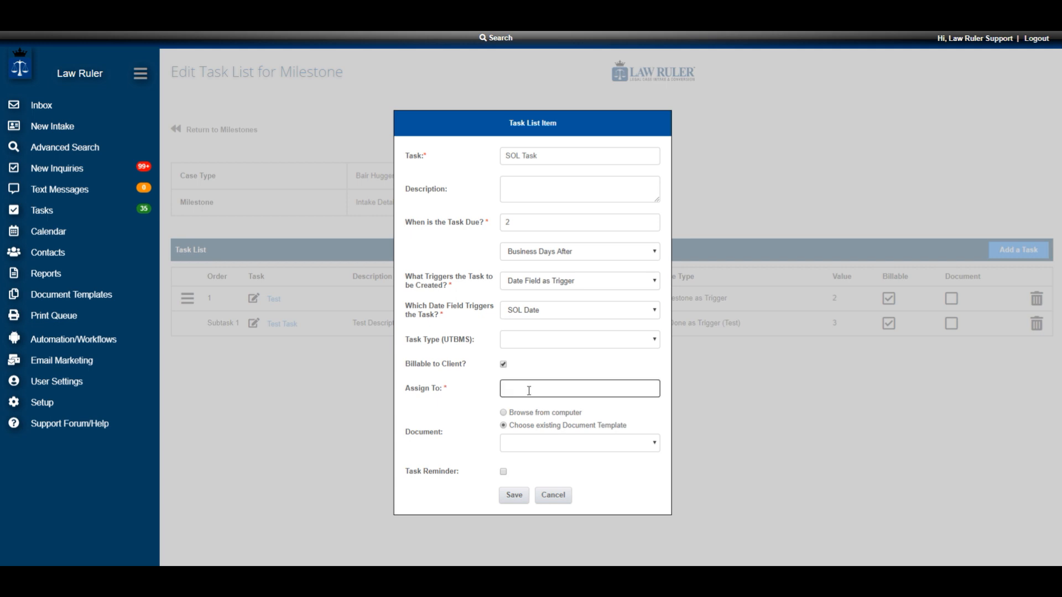
pyautogui.click(527, 422)
pyautogui.click(515, 496)
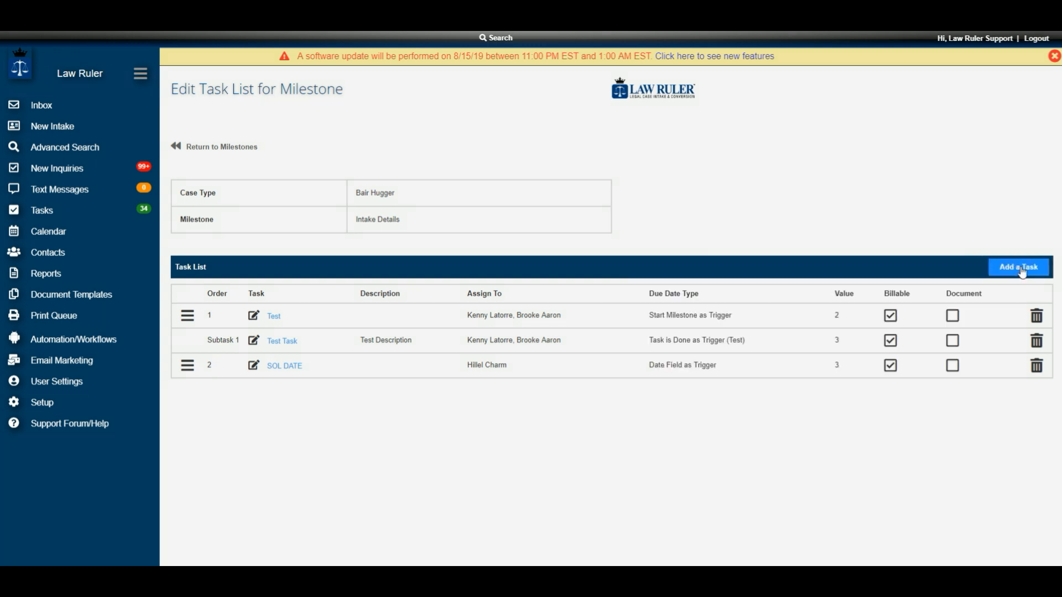
# - Start another task in the milestone, named SOL Subtask and due 1 business day after its trigger
pyautogui.click(1020, 266)
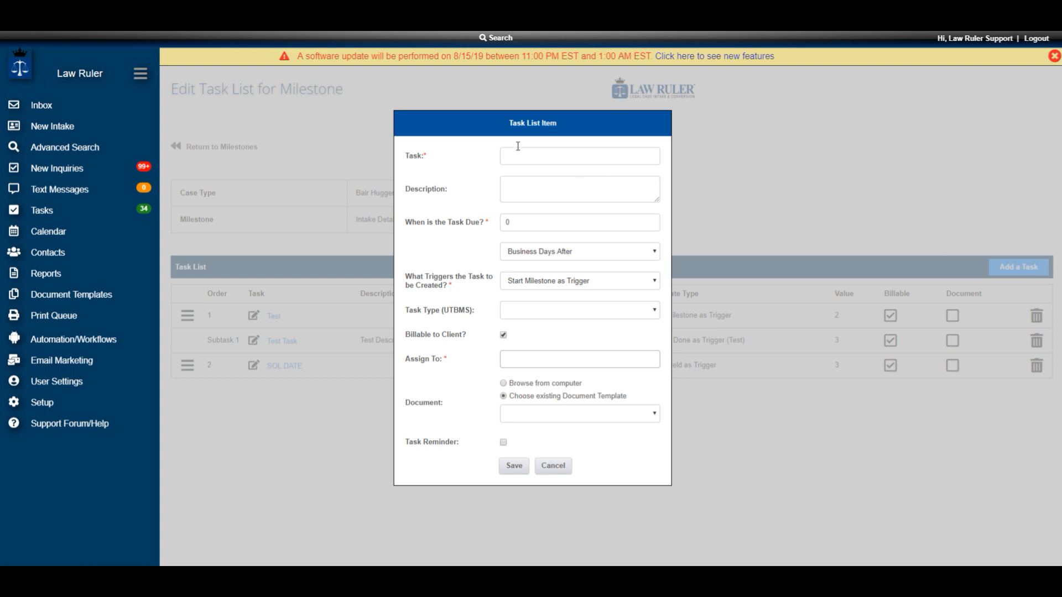
pyautogui.click(533, 154)
pyautogui.write('SO')
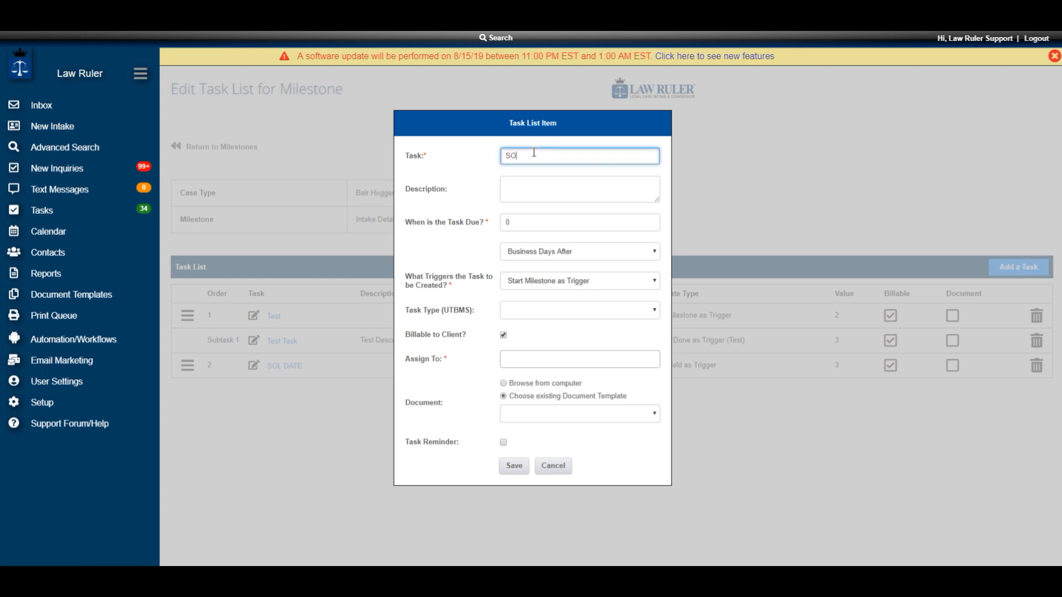
pyautogui.write('L Subtask')
pyautogui.click(651, 220)
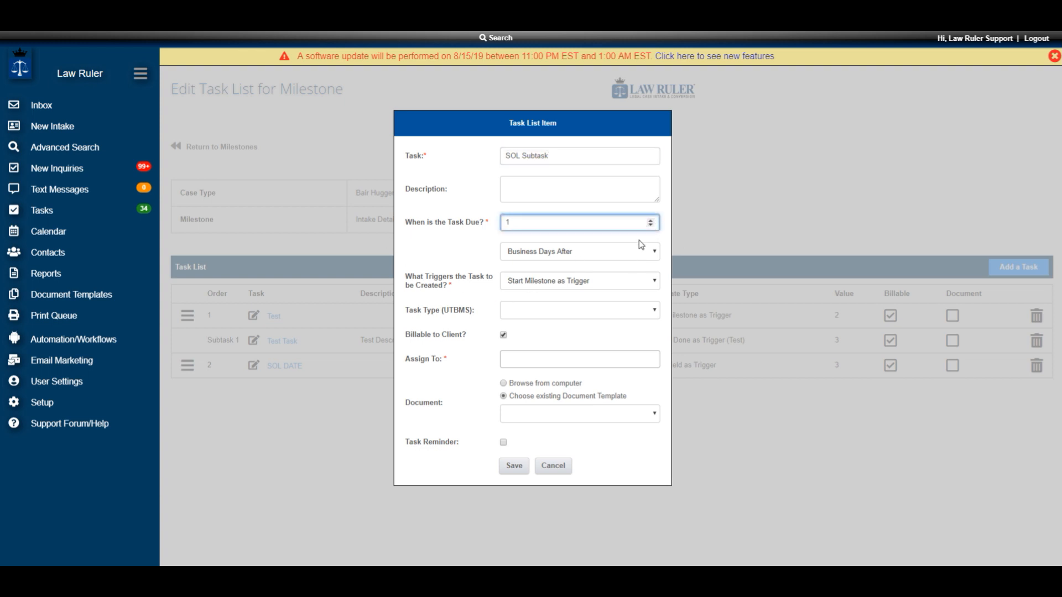
# - Trigger the subtask when the SOL DATE task is done, assign it to the first listed user and save it
pyautogui.click(654, 279)
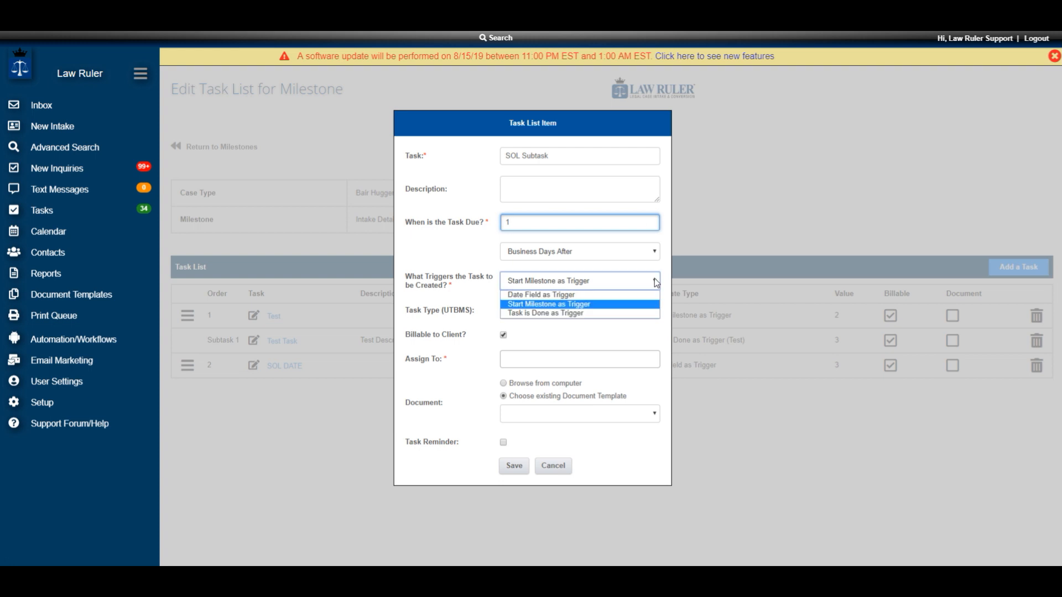
pyautogui.click(562, 315)
pyautogui.click(553, 310)
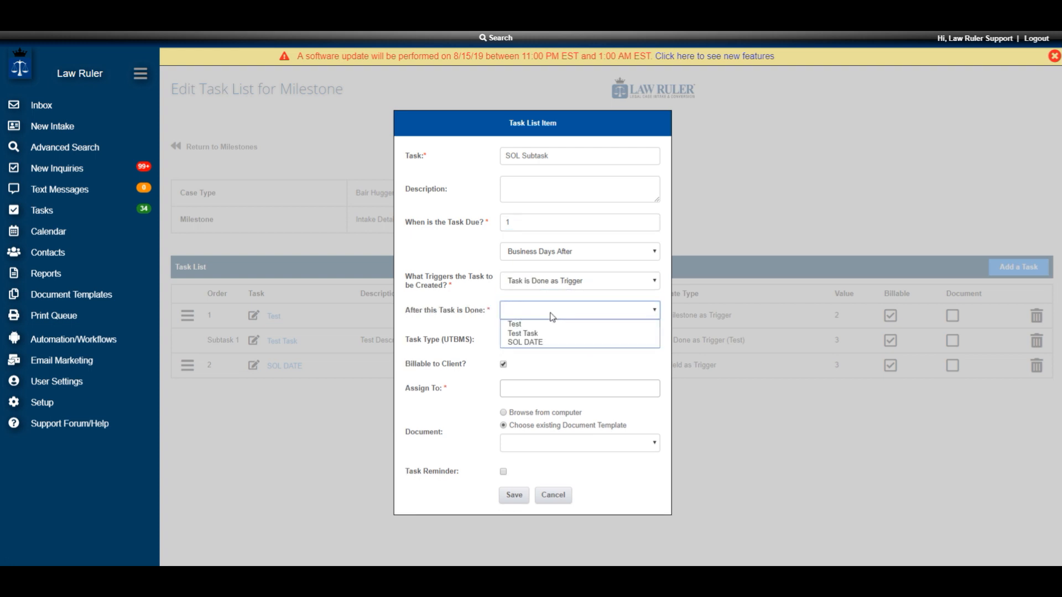
pyautogui.click(541, 343)
pyautogui.click(535, 388)
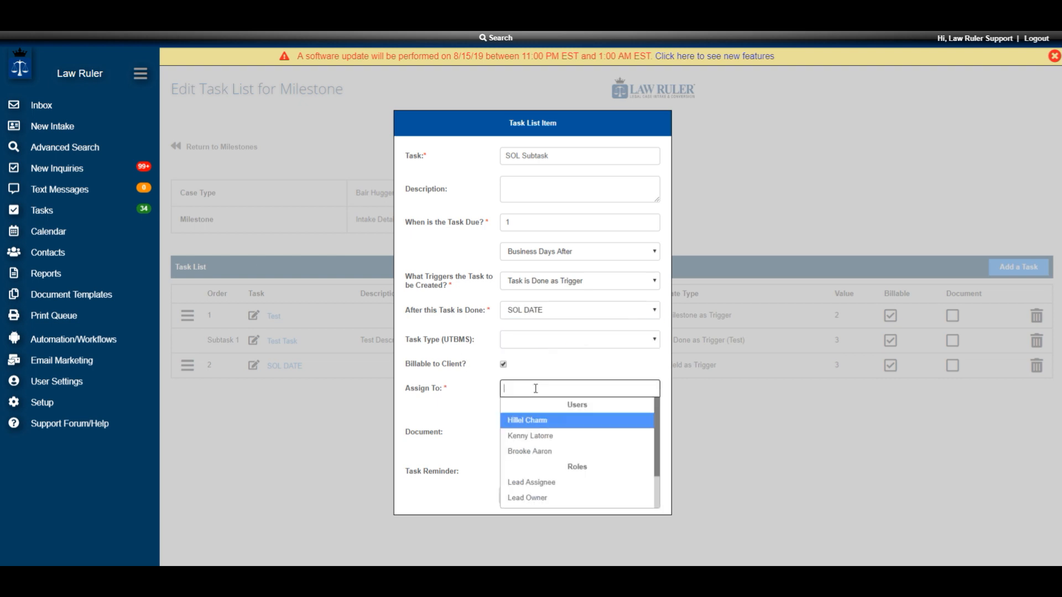
pyautogui.click(541, 421)
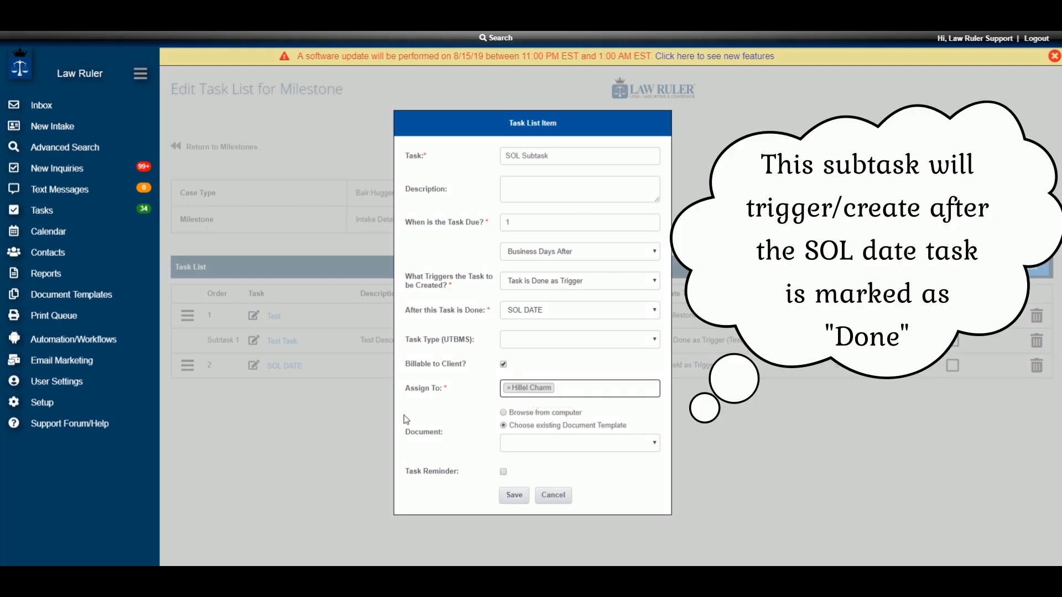
pyautogui.click(513, 496)
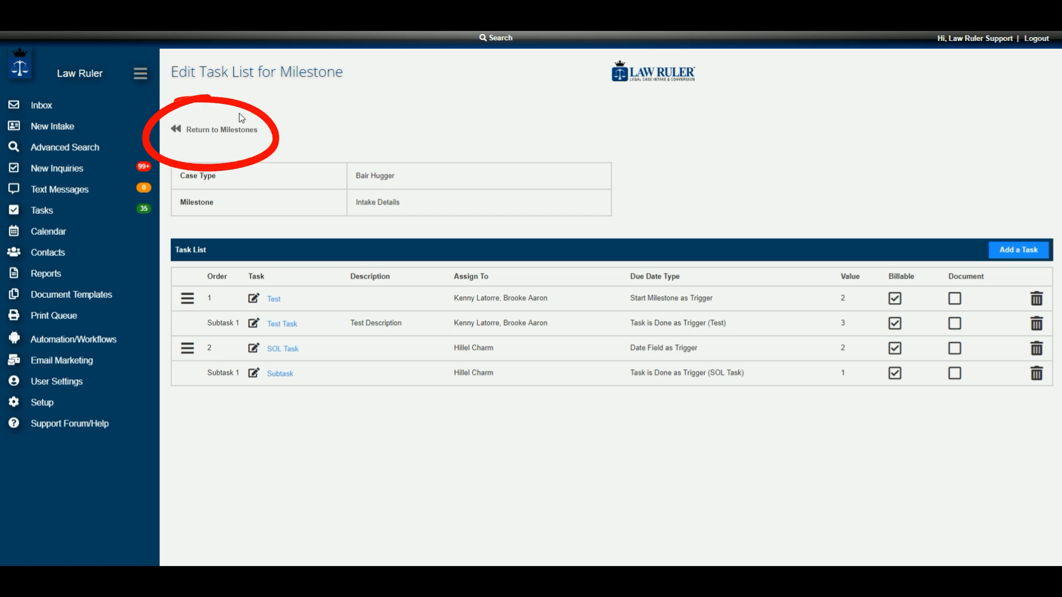
# - Apply the changes to the Bair Hugger milestones and select Basic as the case type to copy them to
pyautogui.click(237, 128)
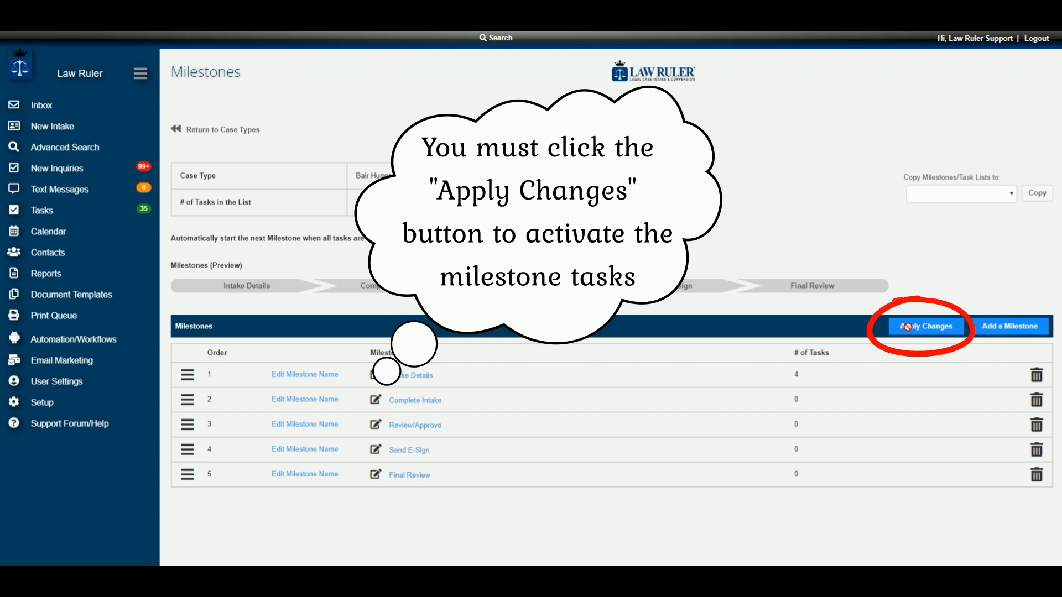
pyautogui.click(907, 326)
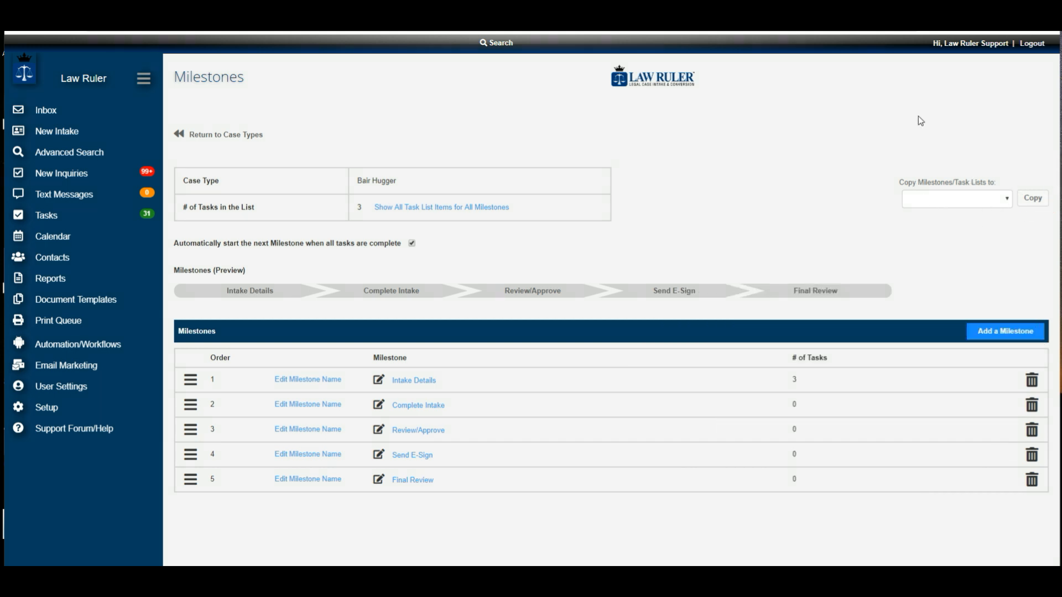
pyautogui.click(1007, 202)
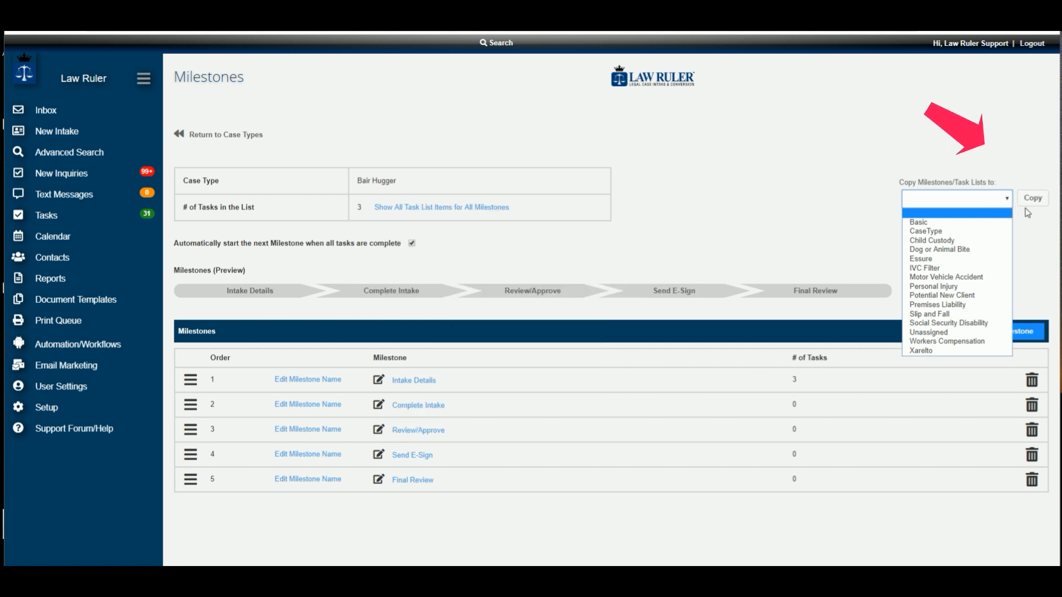
pyautogui.click(1006, 223)
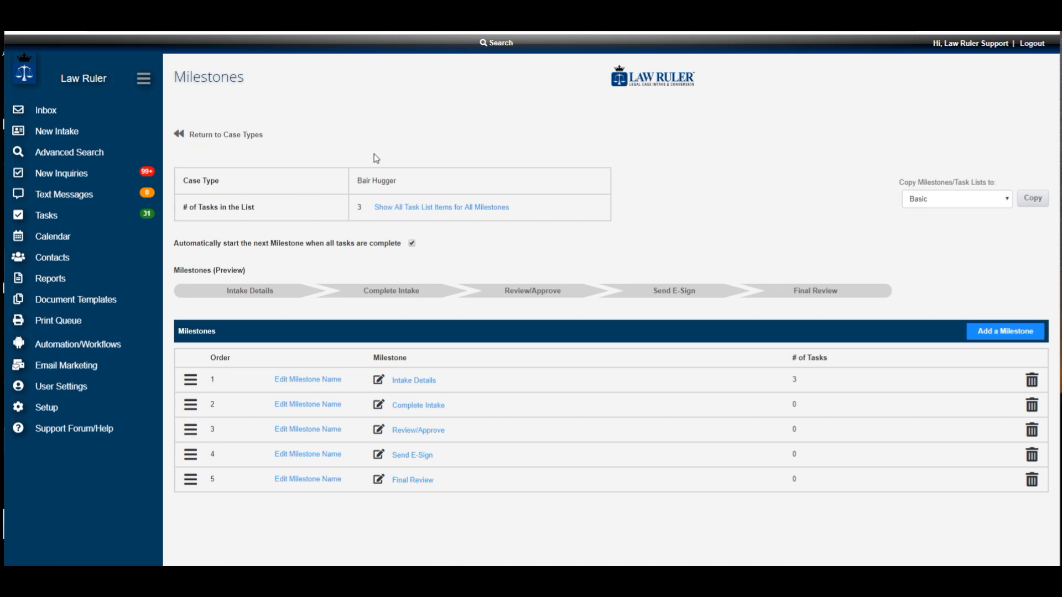
# - Open the first Bair Hugger lead in the inbox and show its tasks
pyautogui.click(71, 115)
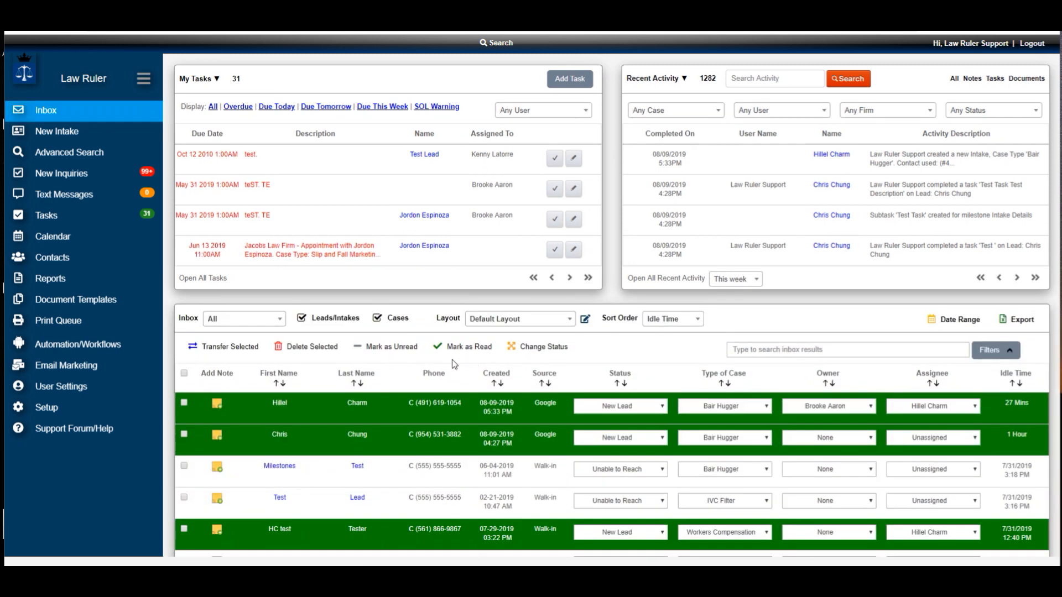
pyautogui.click(362, 408)
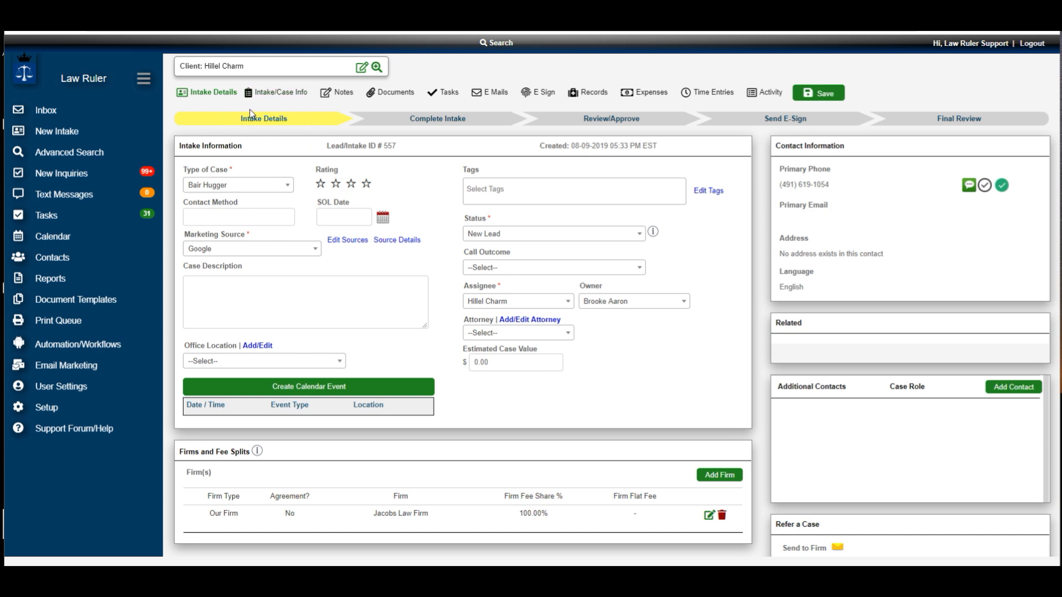
pyautogui.click(450, 92)
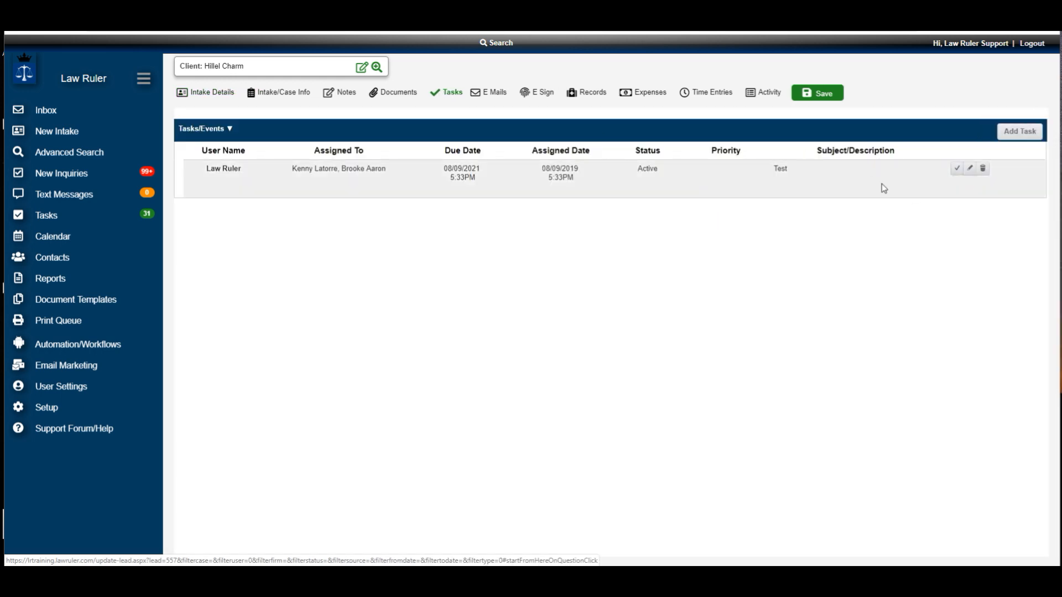
# - Mark the lead's Test, Test Task and remaining test task as completed, and return to its intake details
pyautogui.click(956, 169)
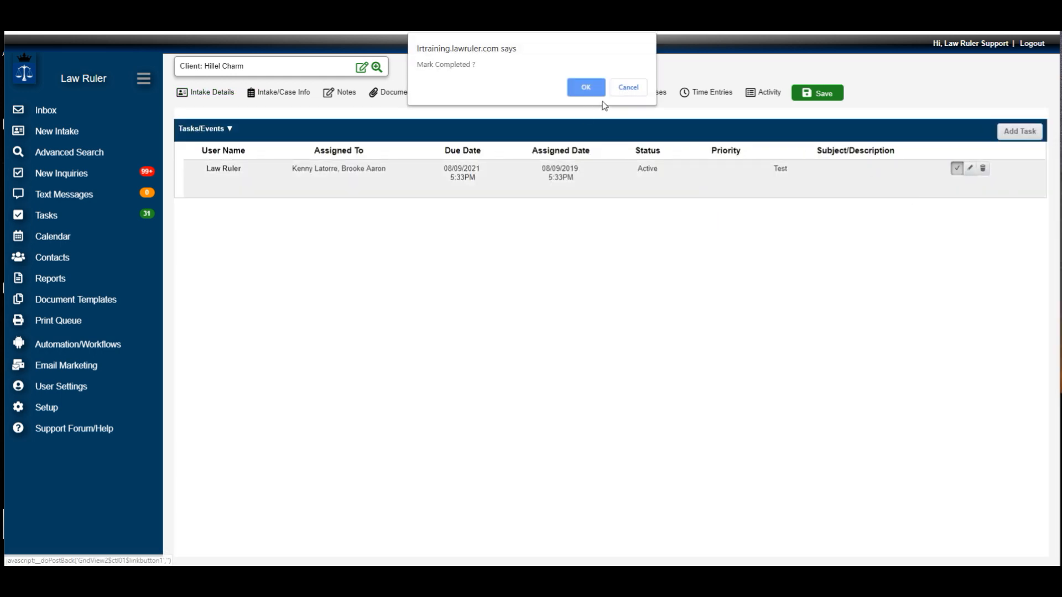
pyautogui.click(584, 86)
pyautogui.click(955, 169)
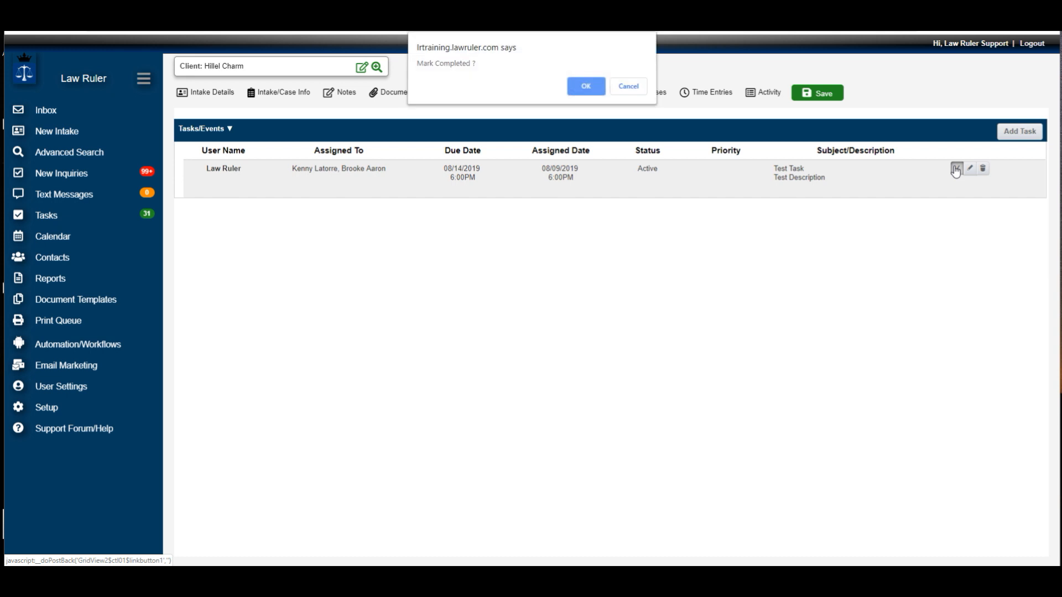
pyautogui.click(583, 86)
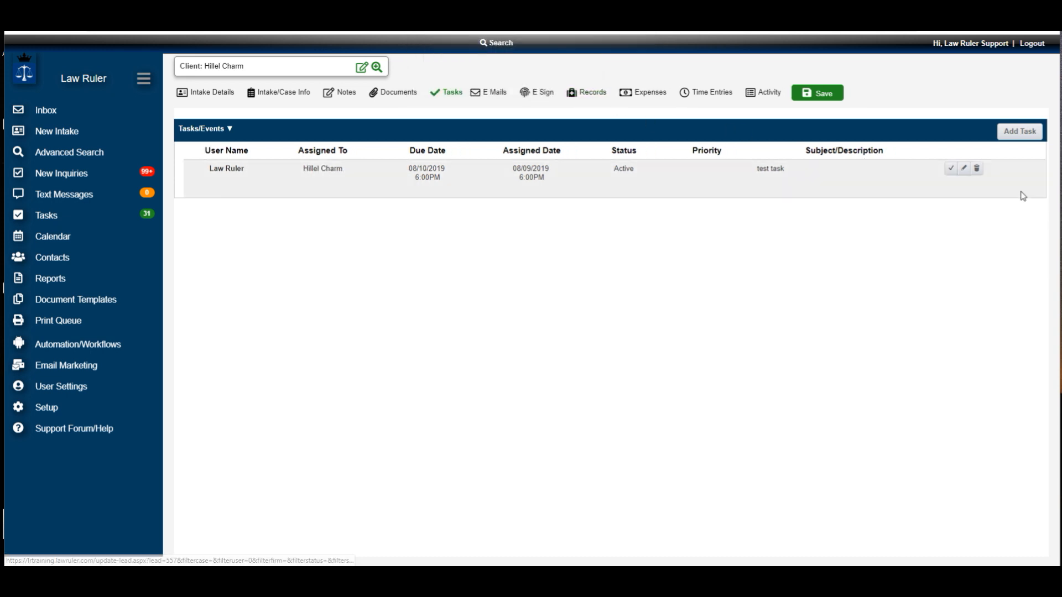
pyautogui.click(951, 169)
pyautogui.click(587, 89)
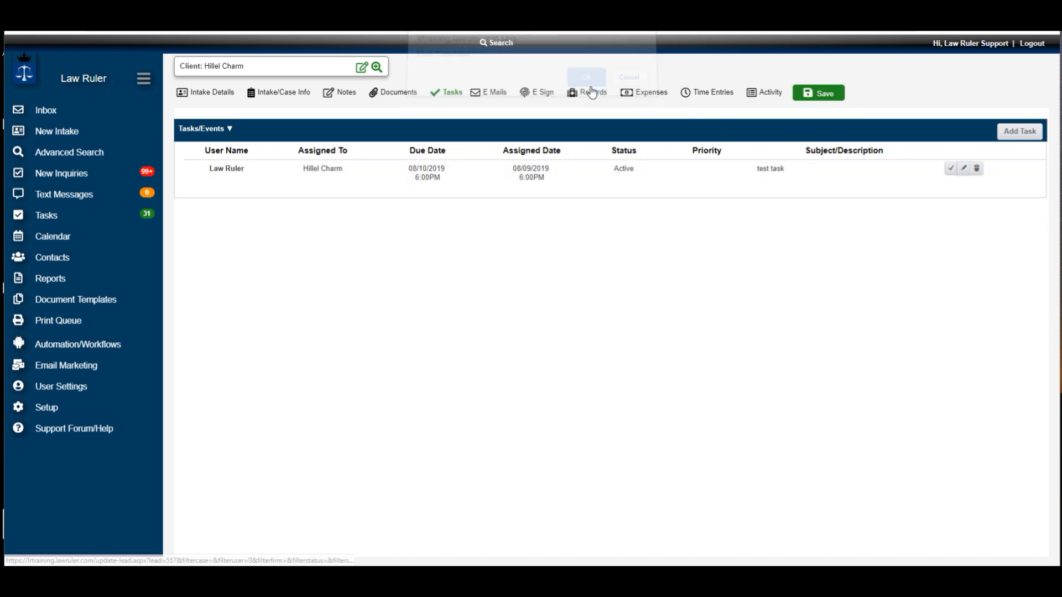
pyautogui.click(213, 92)
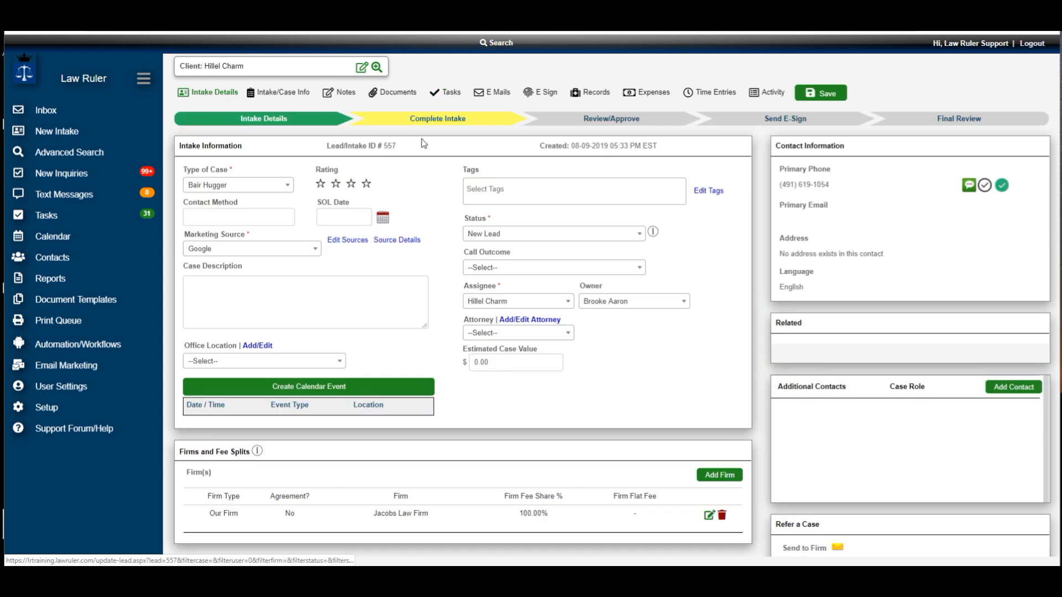